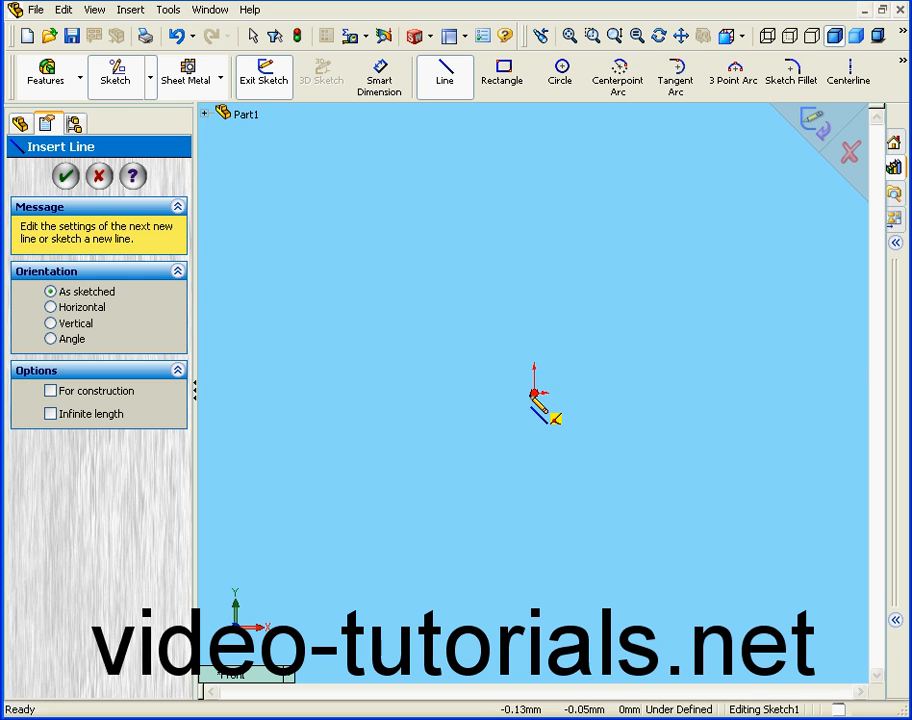
- Sketch an L-shape with a vertical line about 3.84 mm long ending at the origin and a horizontal line about 4.61 mm long
click(534, 249)
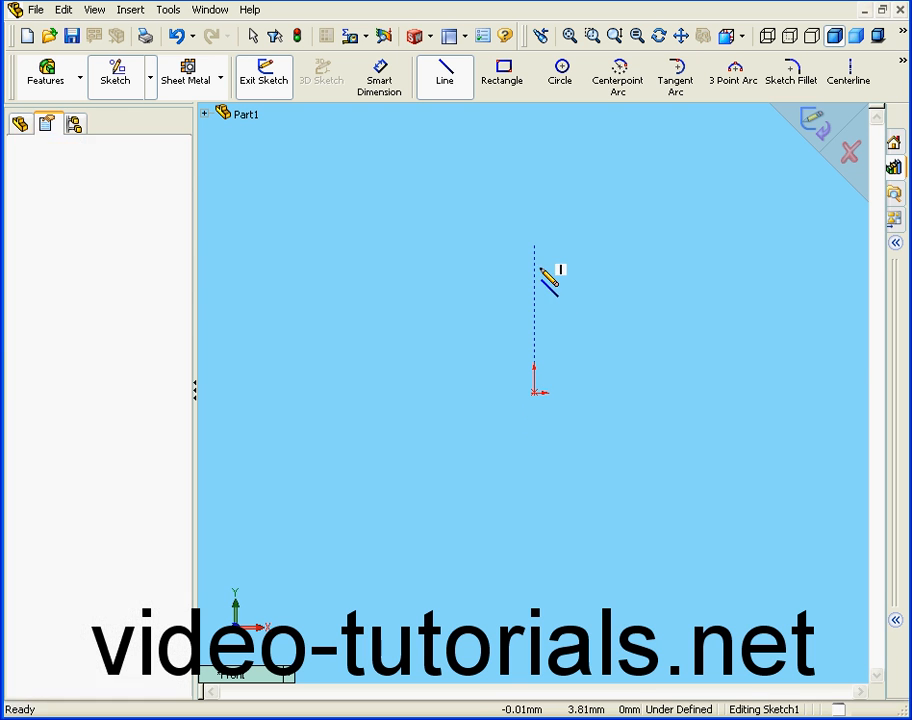
click(534, 393)
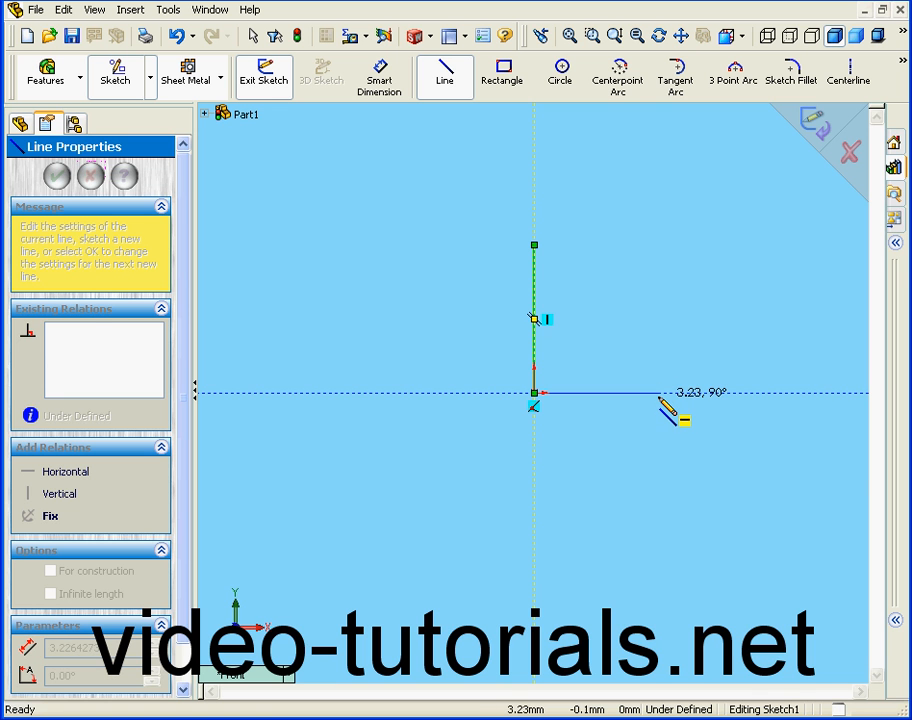
click(711, 394)
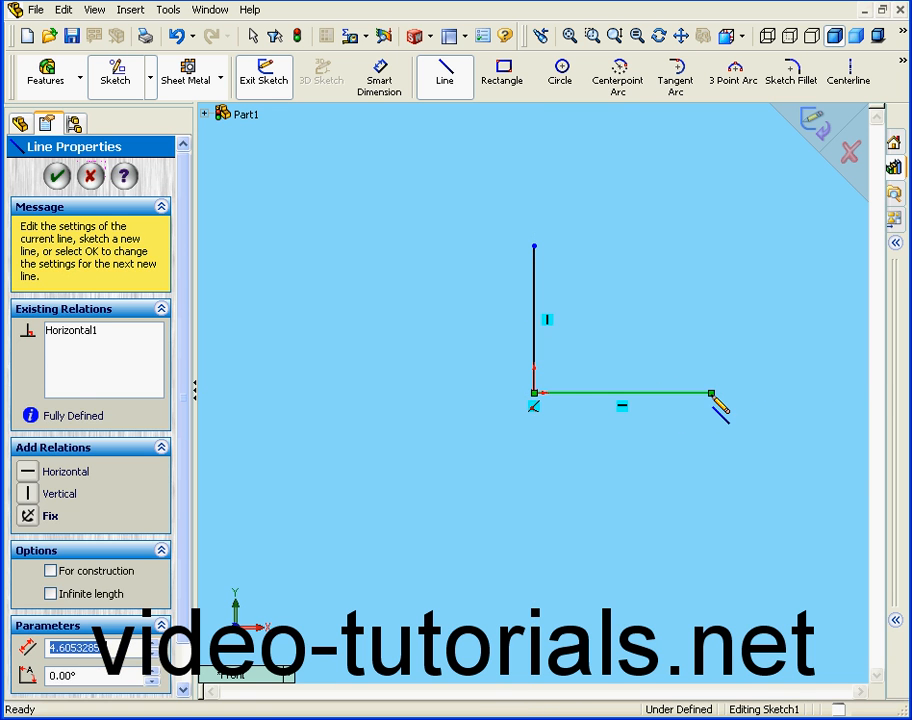
- Dimension the vertical sketch line to 5 mm
click(383, 82)
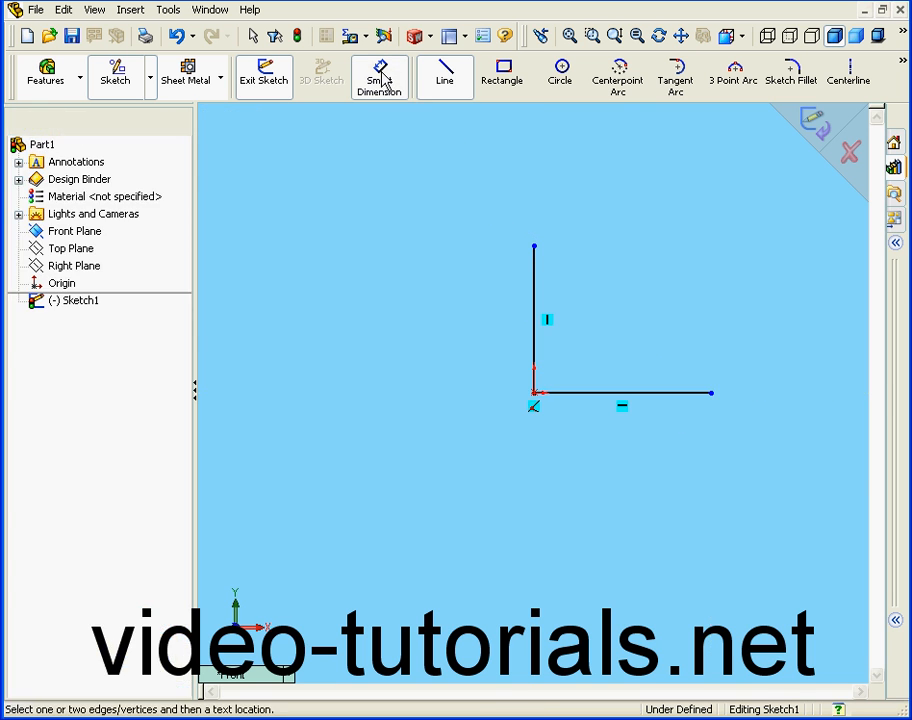
click(537, 318)
click(453, 308)
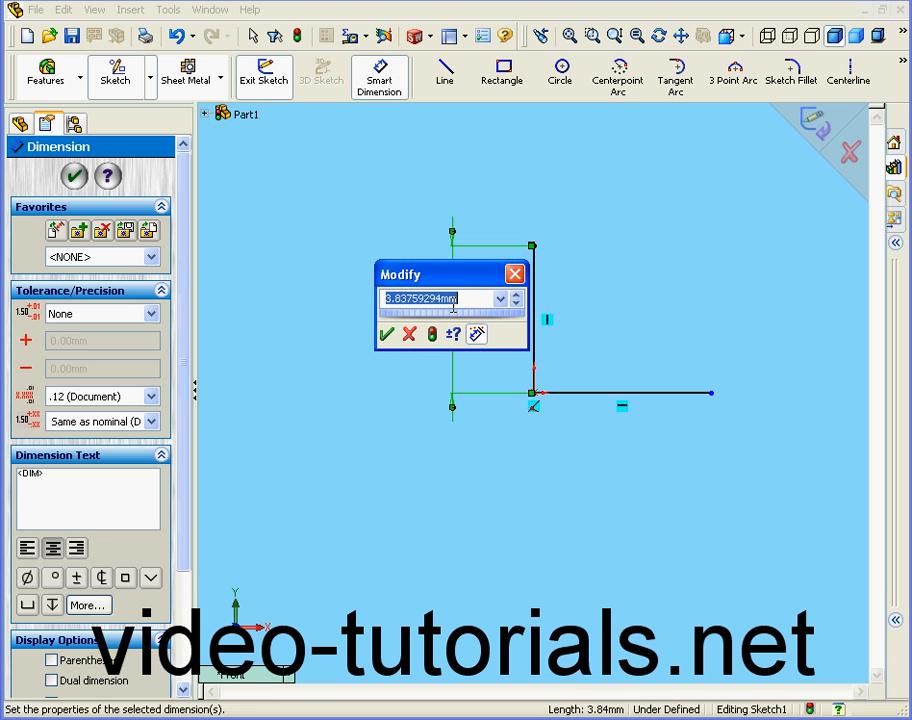
text(5)
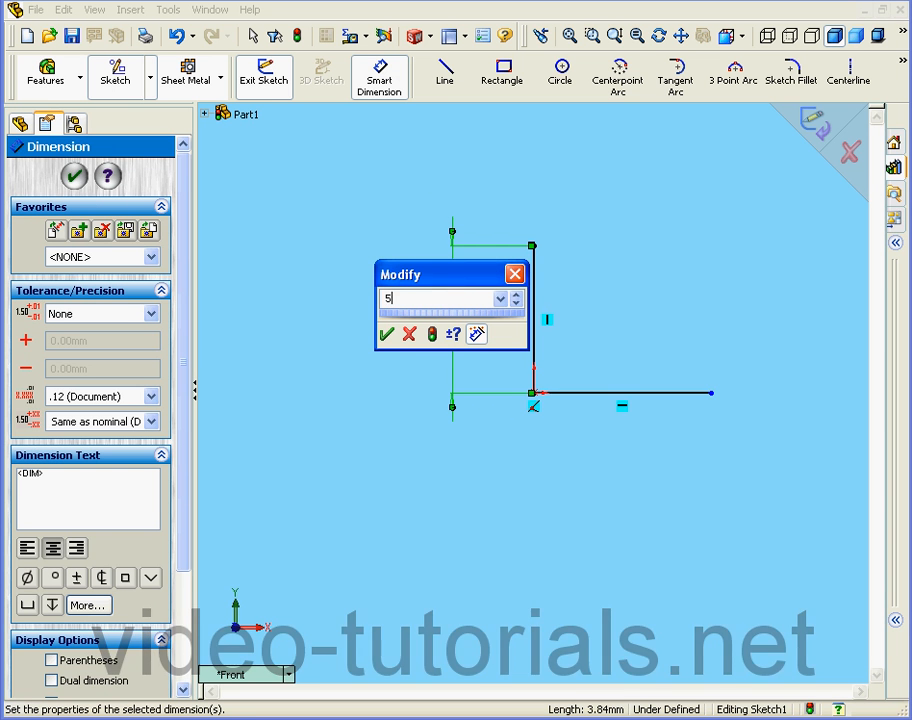
click(387, 335)
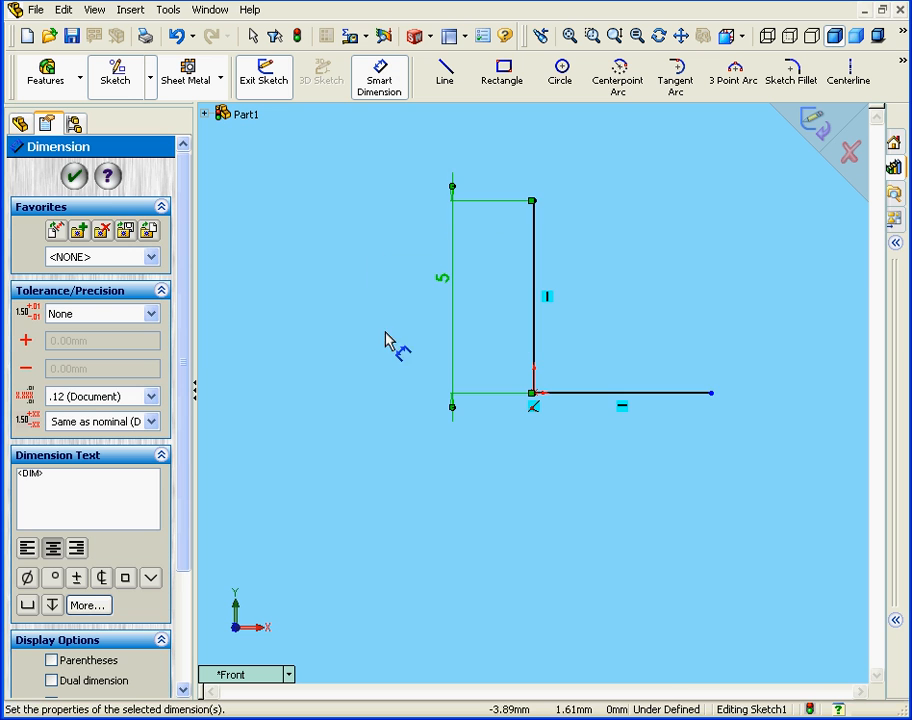
- Dimension the horizontal sketch line to 5 mm and exit the sketch
click(614, 400)
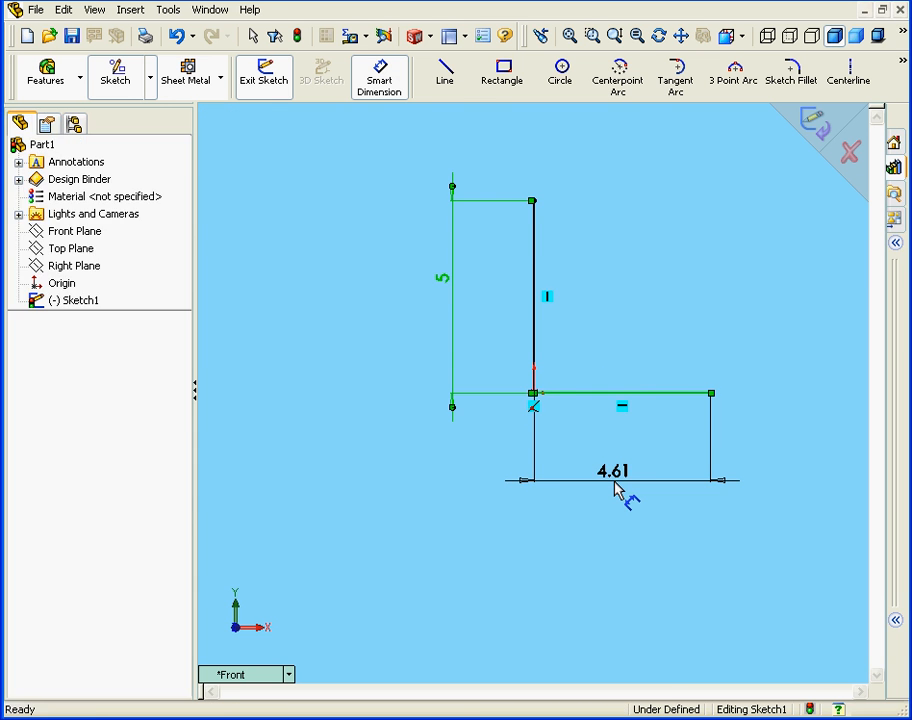
click(614, 482)
text(5)
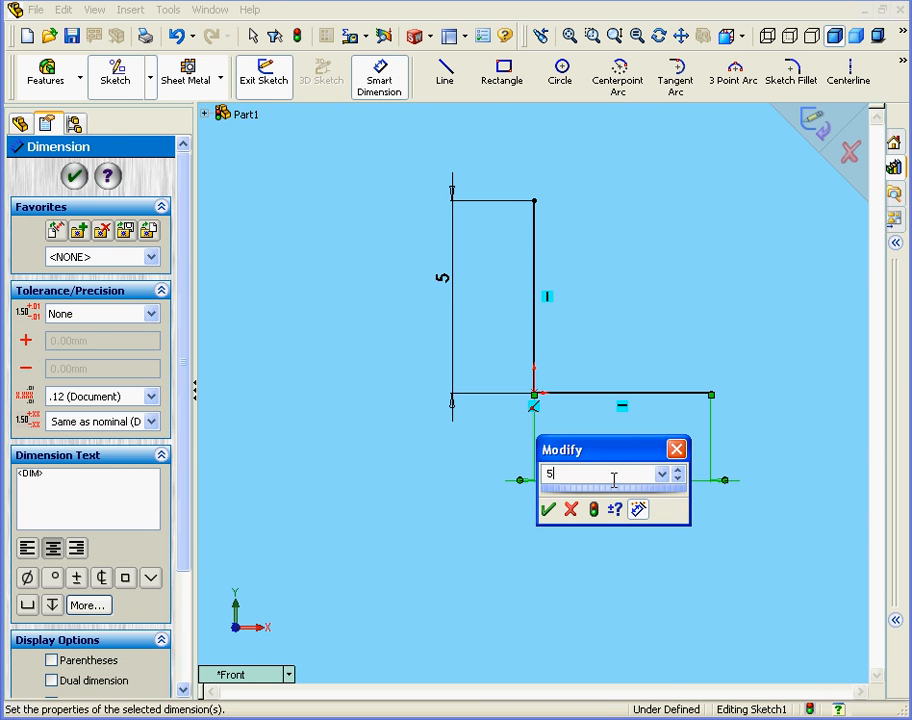
click(549, 509)
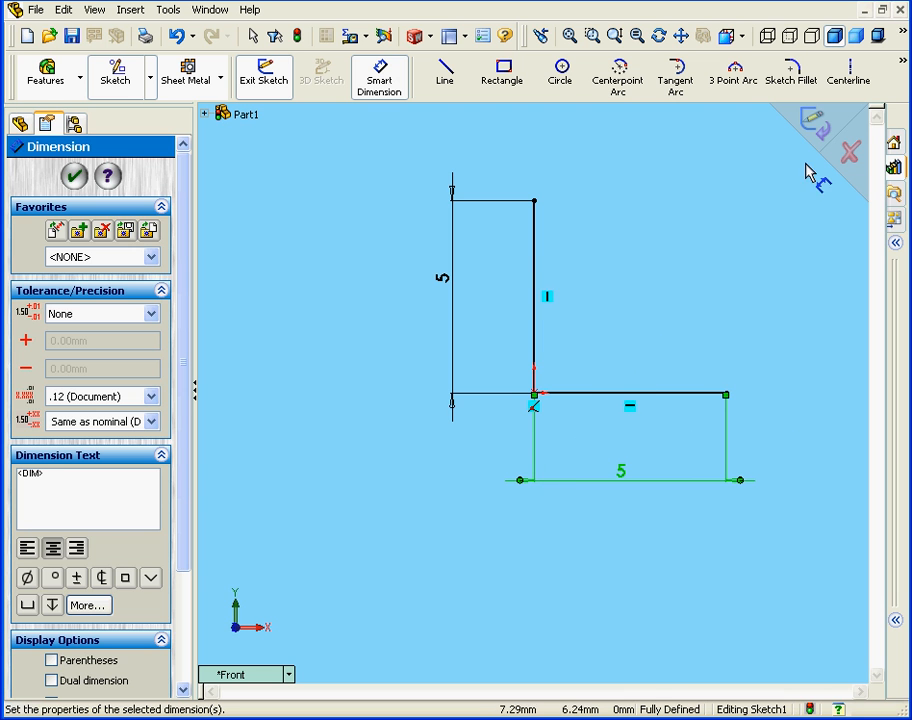
click(826, 134)
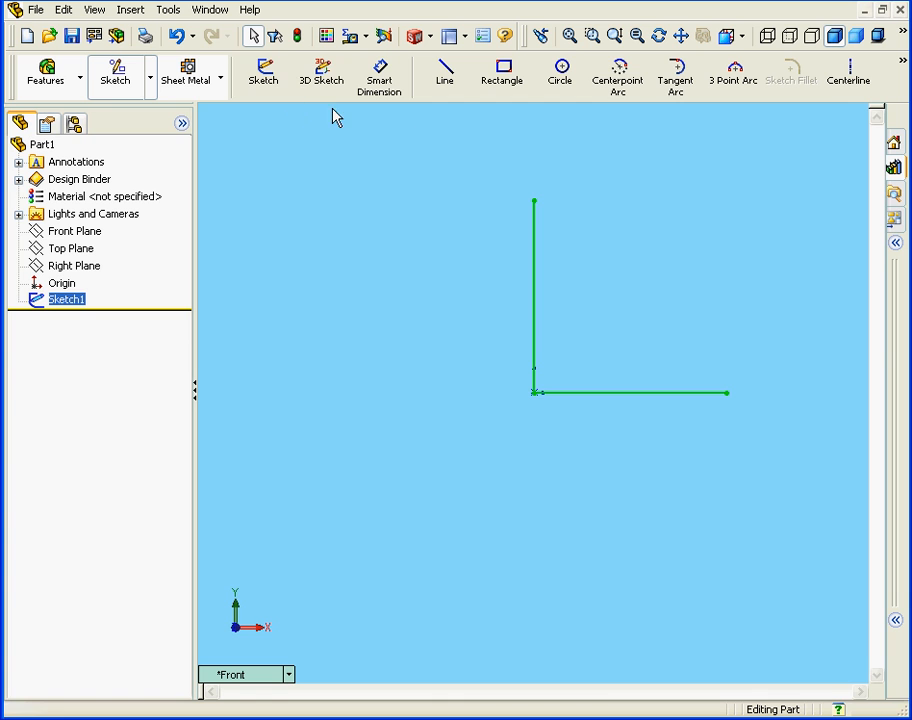
- Start a sheet metal Base Flange from the L-shaped sketch and set its blind depth to 3 mm
click(187, 76)
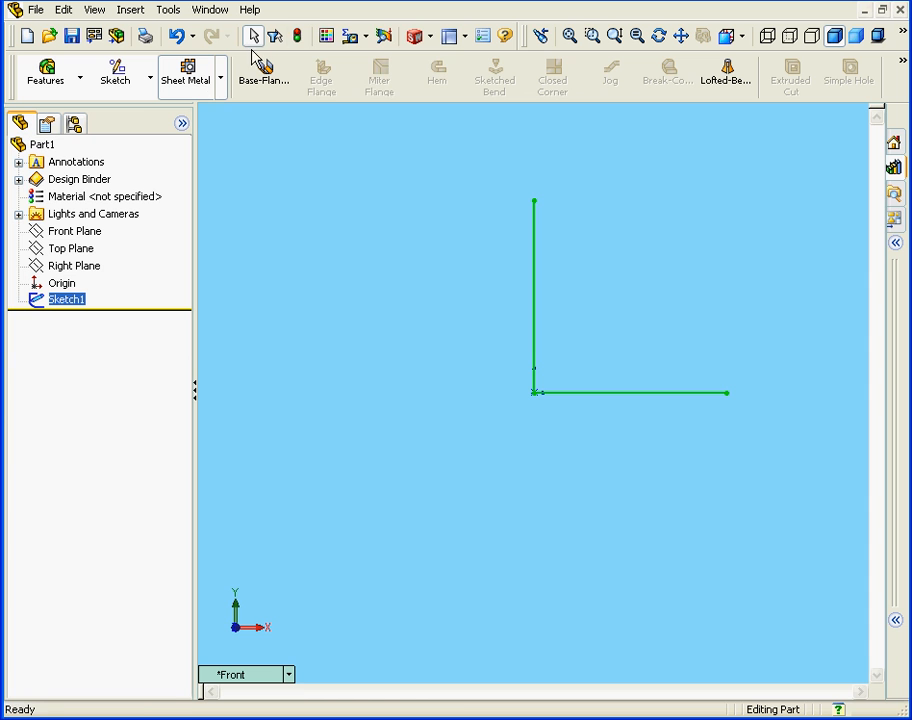
right_click(312, 38)
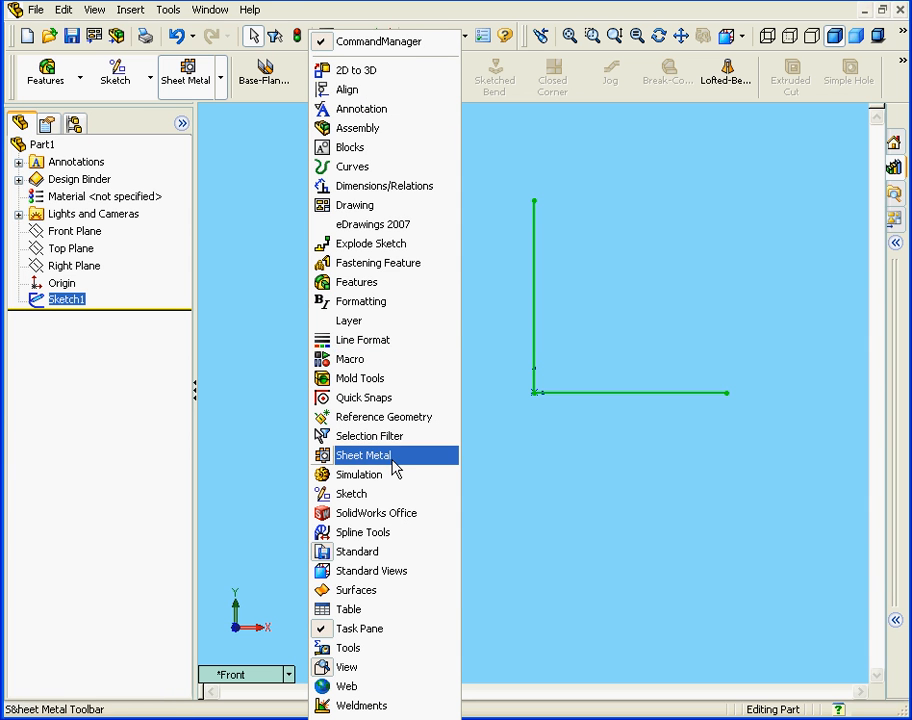
click(228, 166)
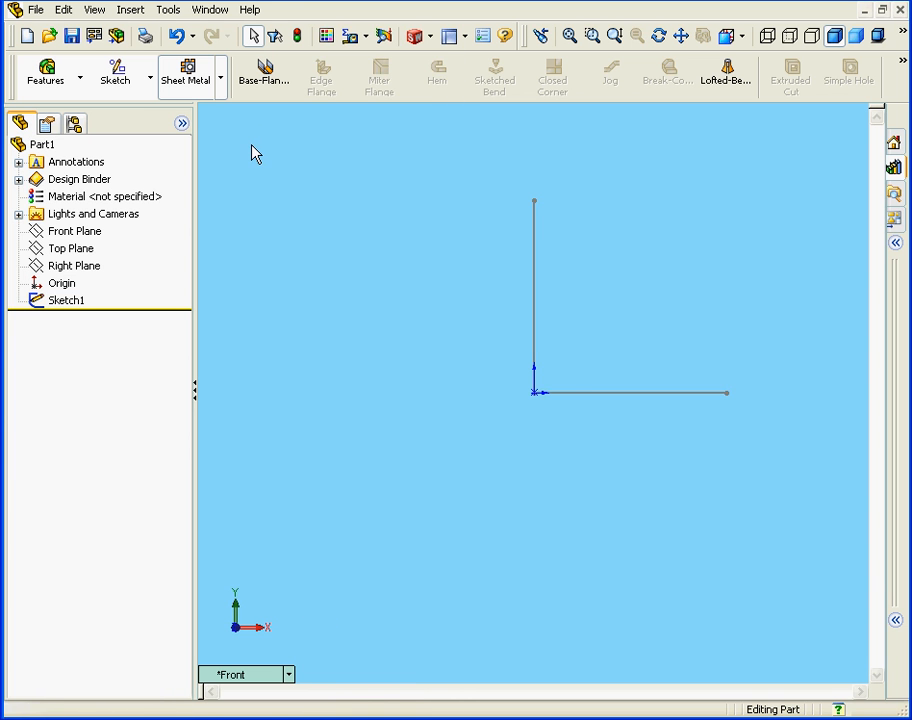
click(266, 85)
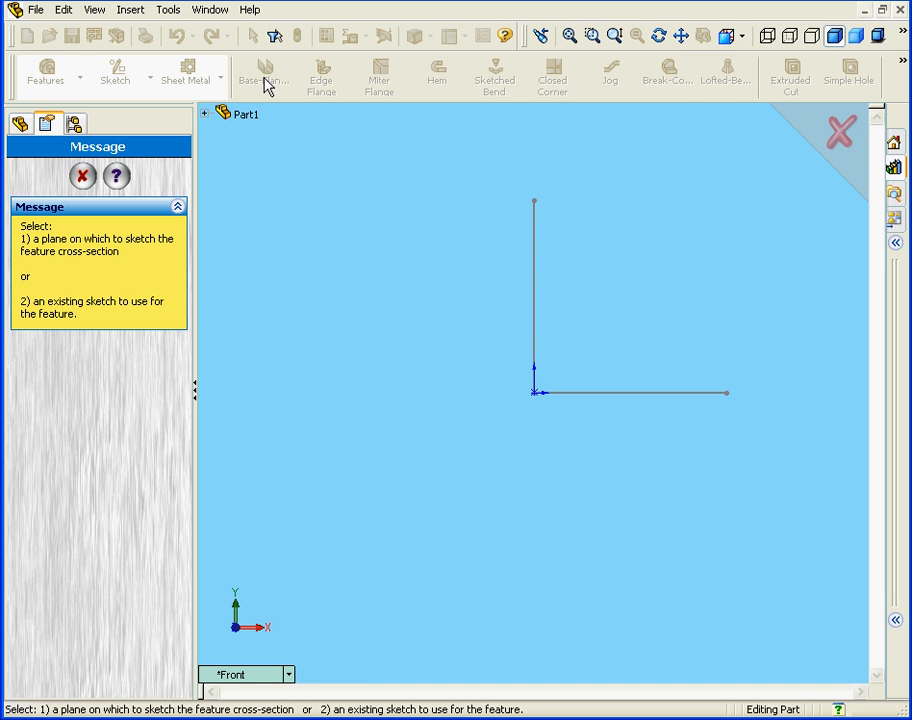
click(533, 305)
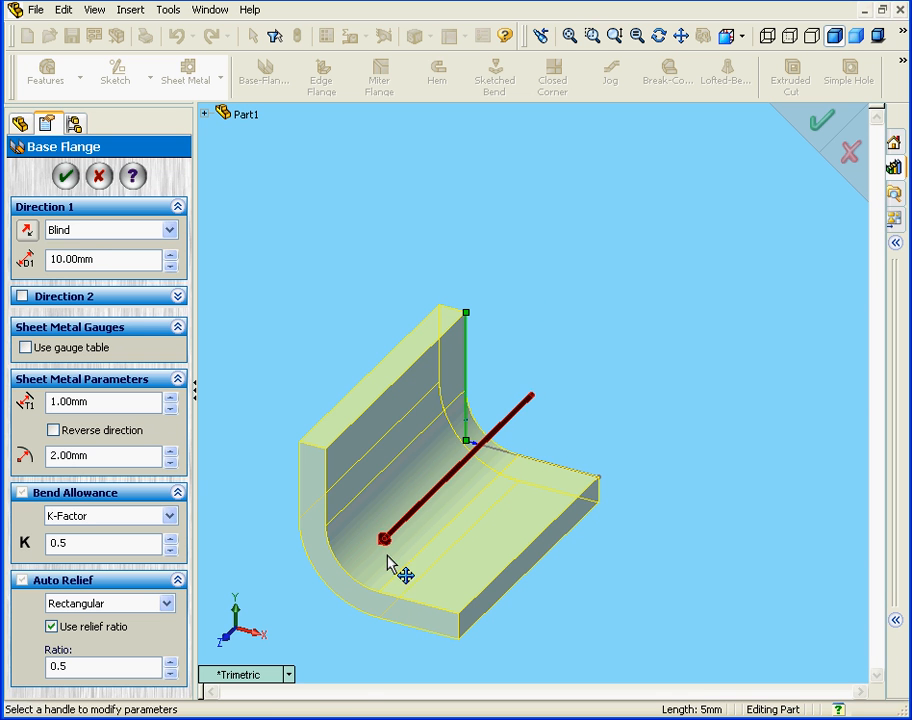
mouse_move(387, 541)
mouse_down()
mouse_move(447, 507)
mouse_move(506, 451)
mouse_up()
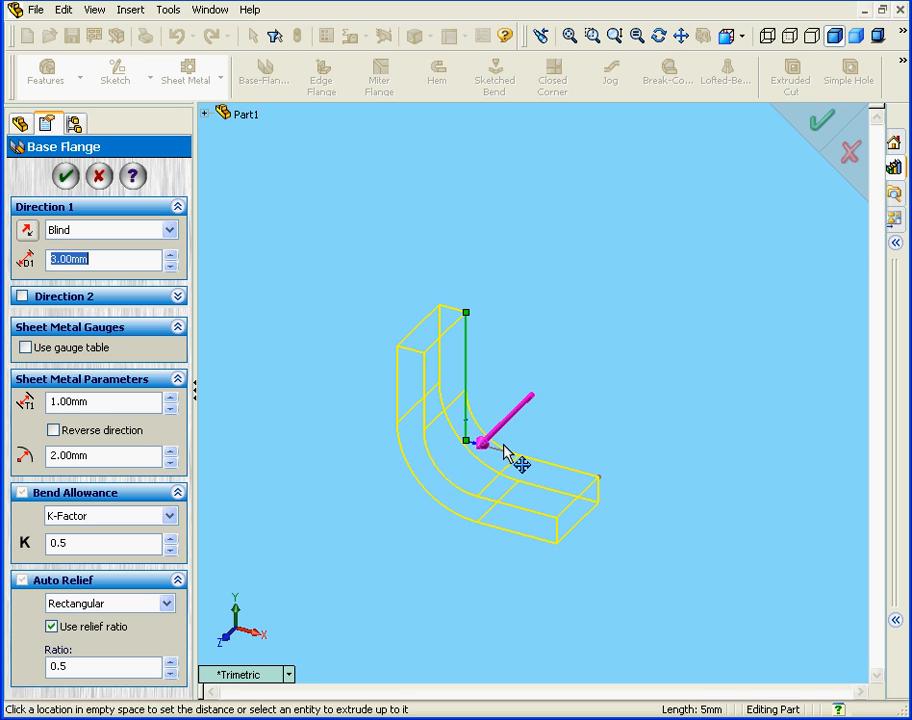
- Set the bend radius to 1 mm, keep K-Factor as the bend allowance type, and create the base flange
click(742, 35)
click(770, 66)
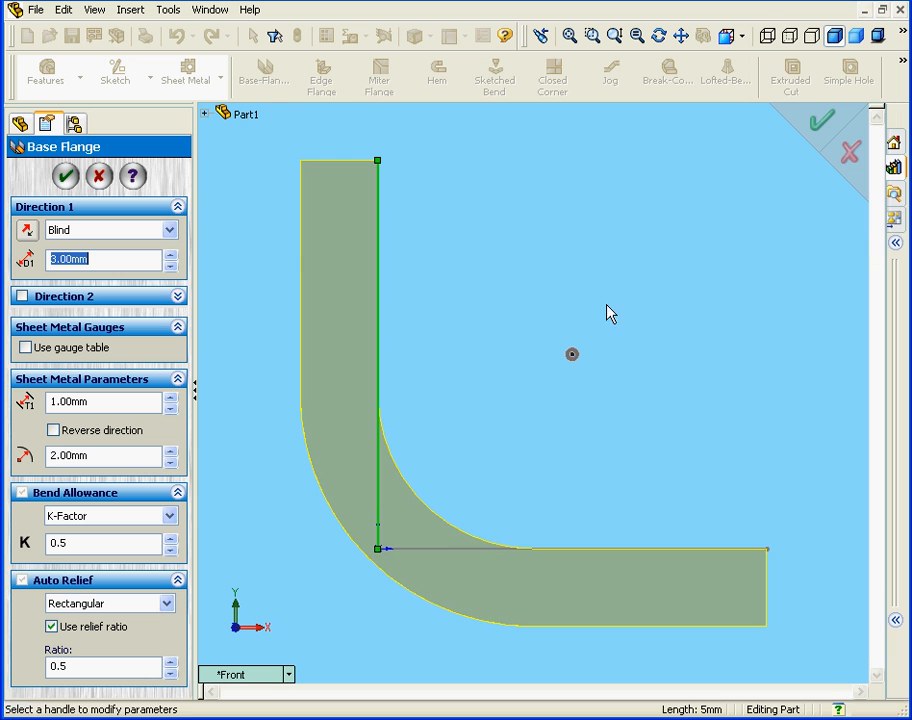
scroll(512, 403, down, 2)
scroll(514, 398, up, 4)
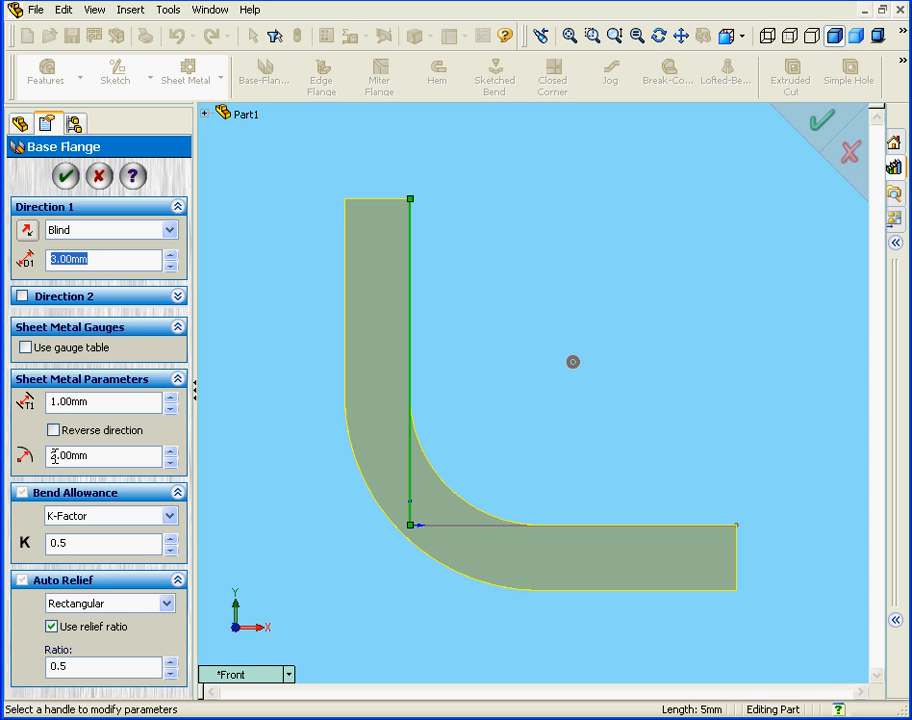
drag(57, 454, 43, 455)
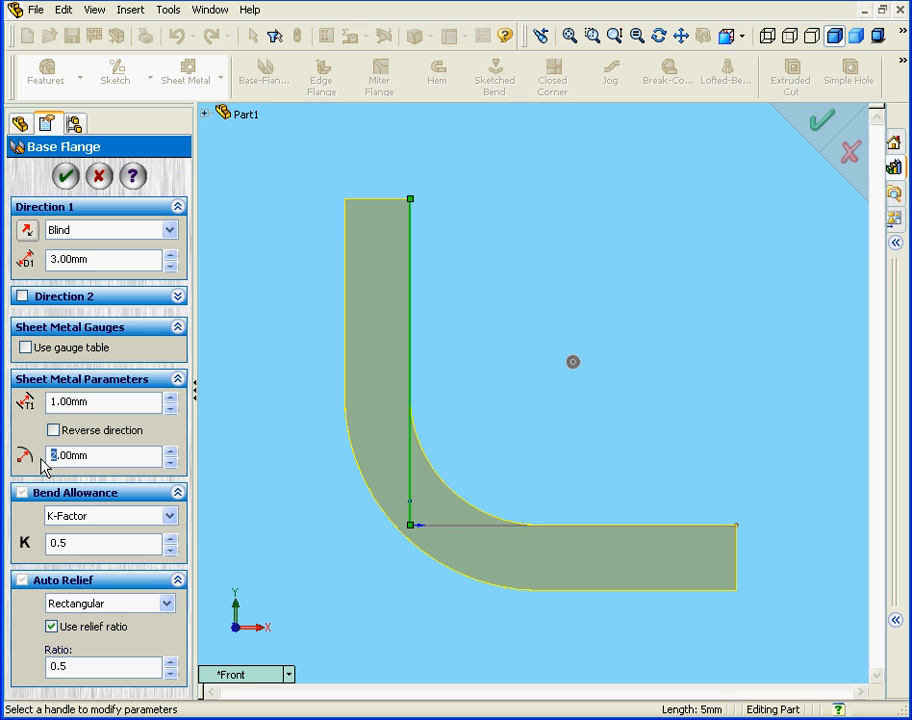
text(1)
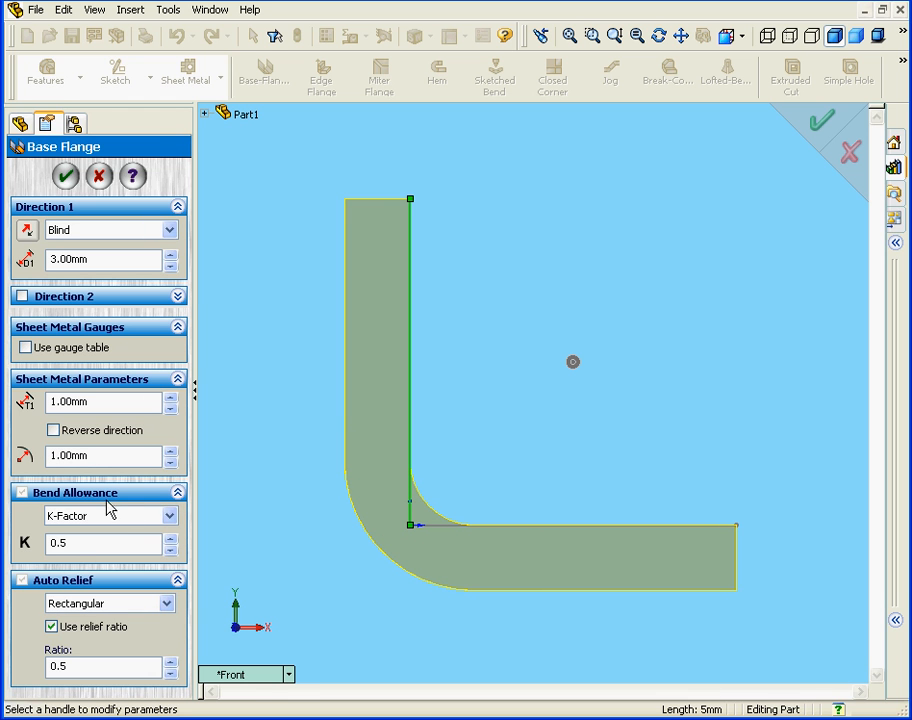
click(170, 517)
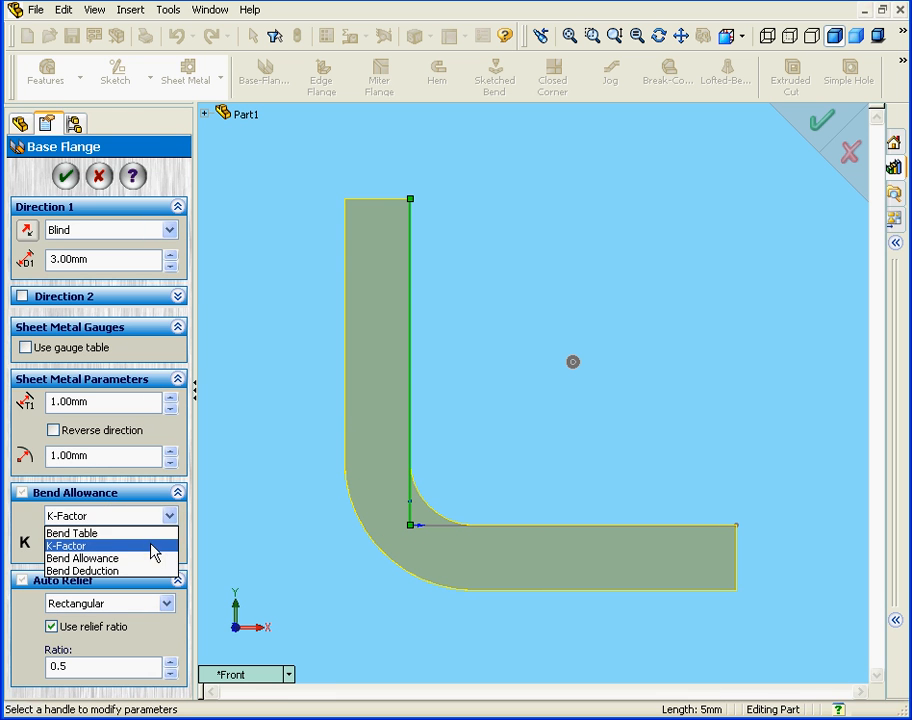
click(140, 545)
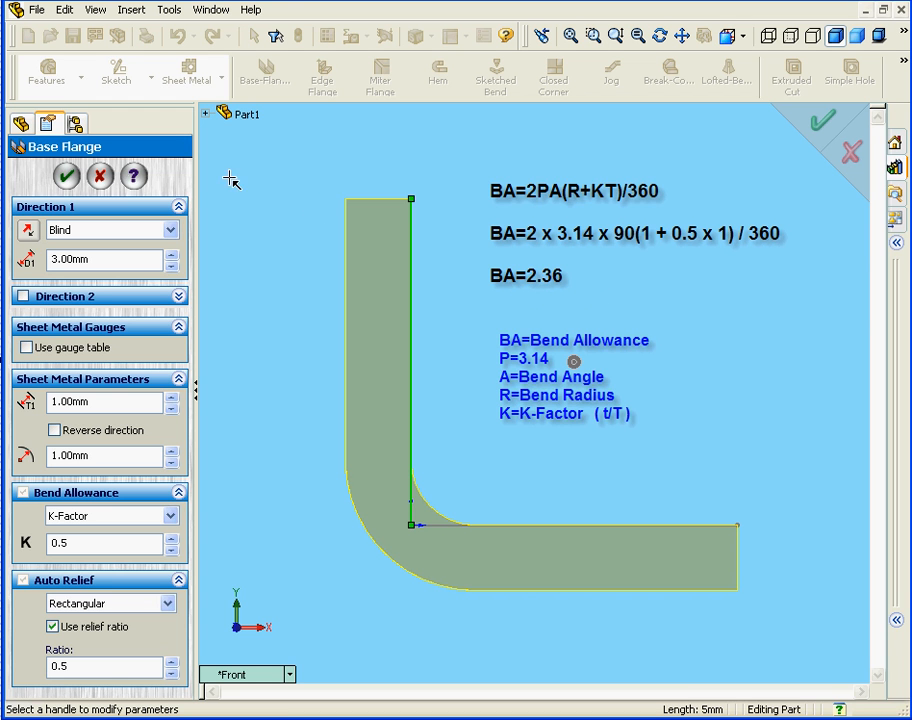
click(66, 177)
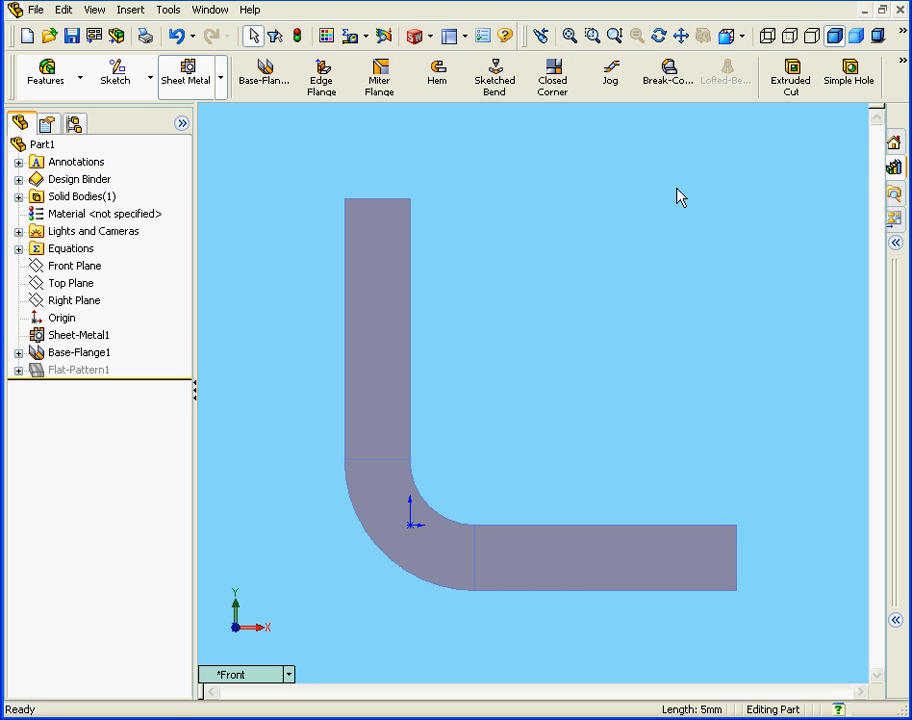
- Flatten the bent sheet metal part
click(903, 63)
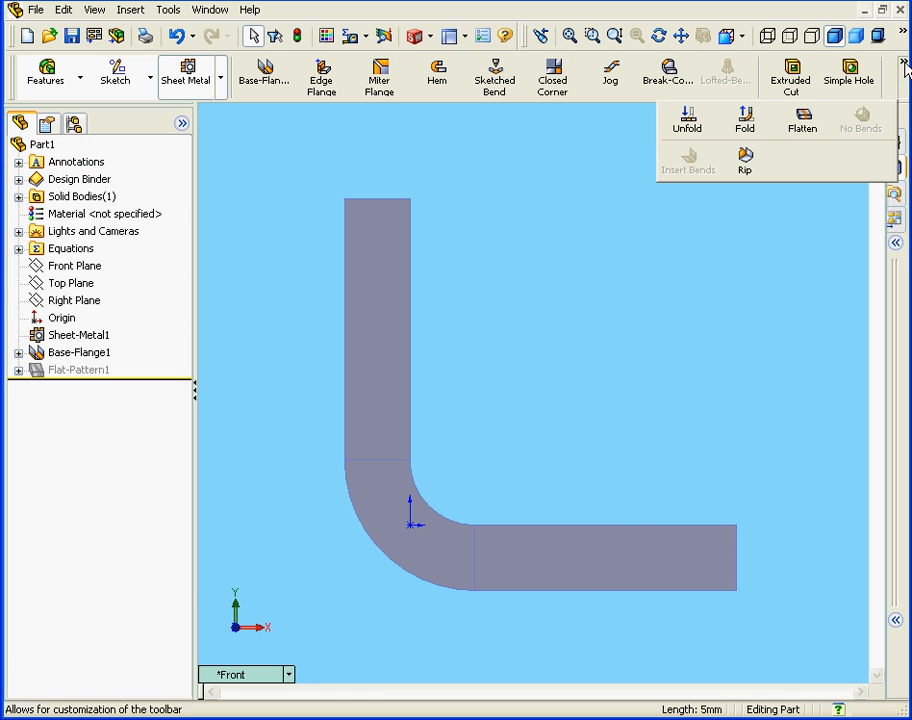
click(802, 120)
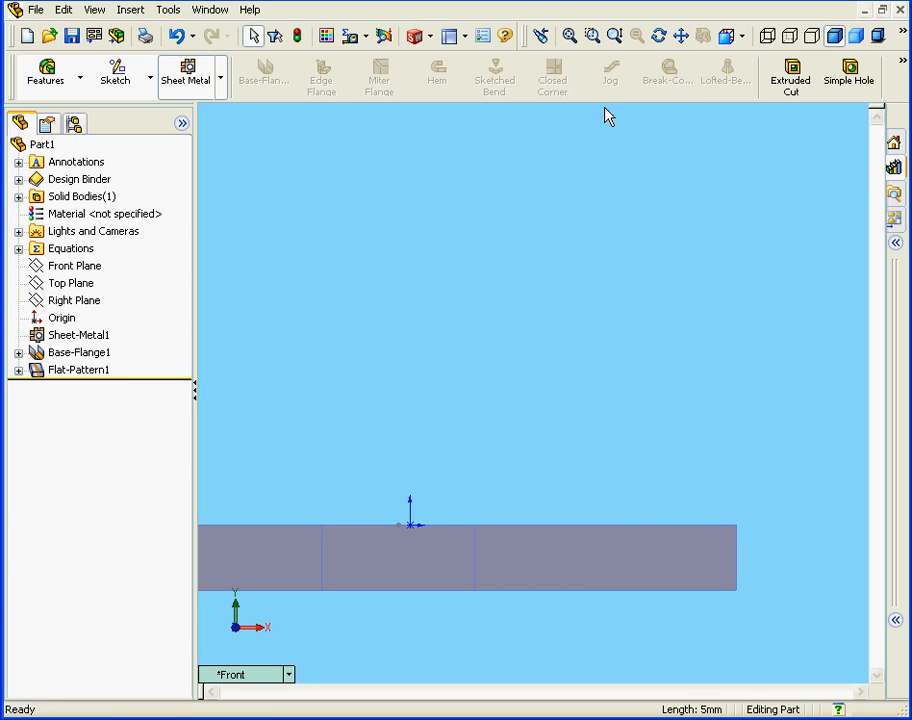
click(681, 36)
drag(444, 546, 557, 462)
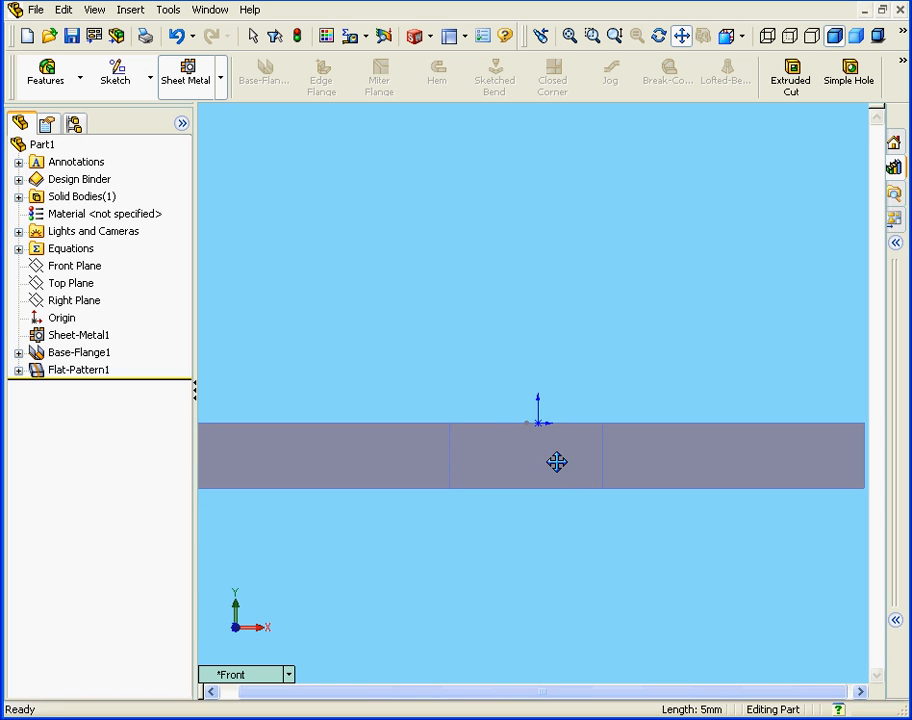
key(Escape)
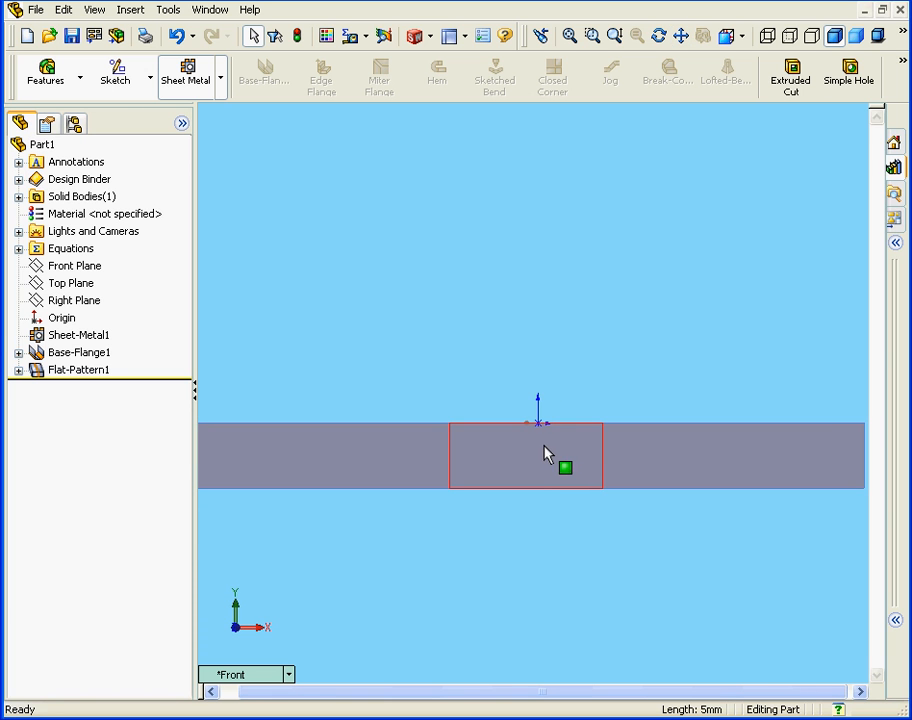
- Measure the length of the flattened bend region's lower edge, then clear the measurement selection
click(357, 37)
click(430, 58)
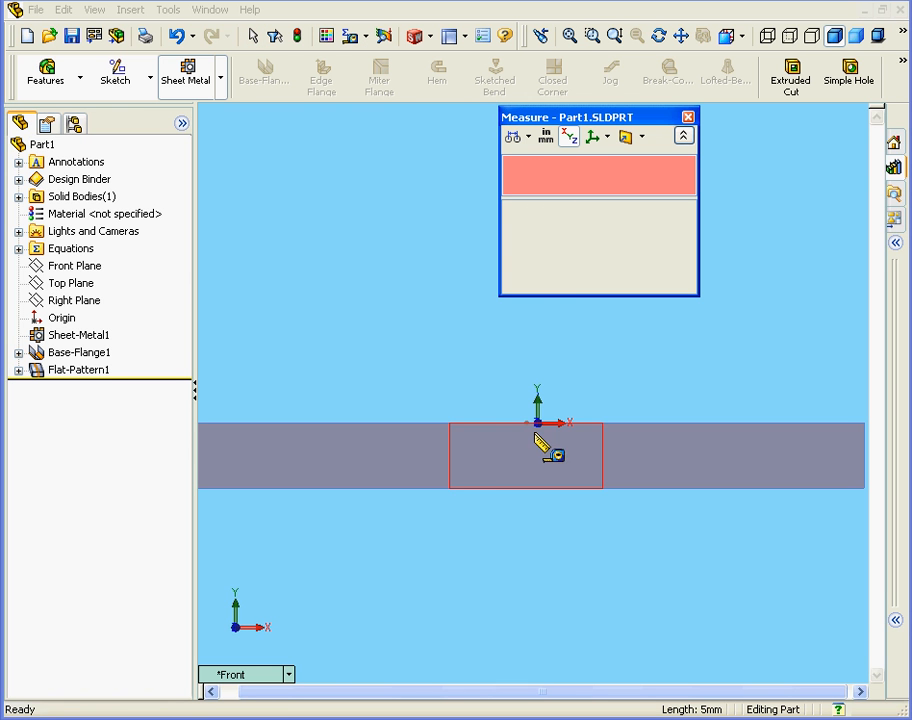
click(497, 487)
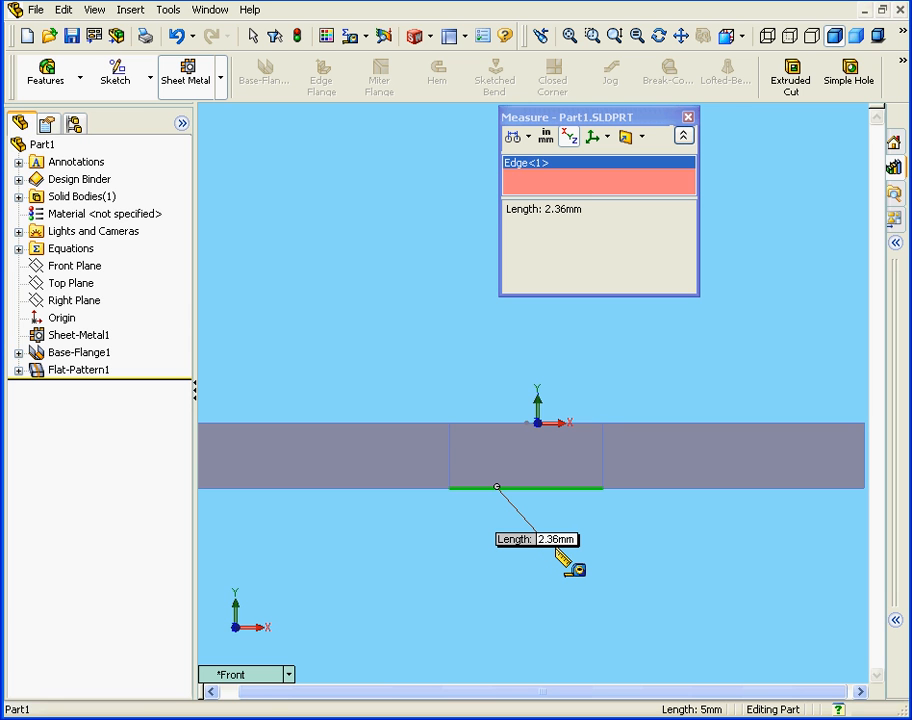
right_click(587, 342)
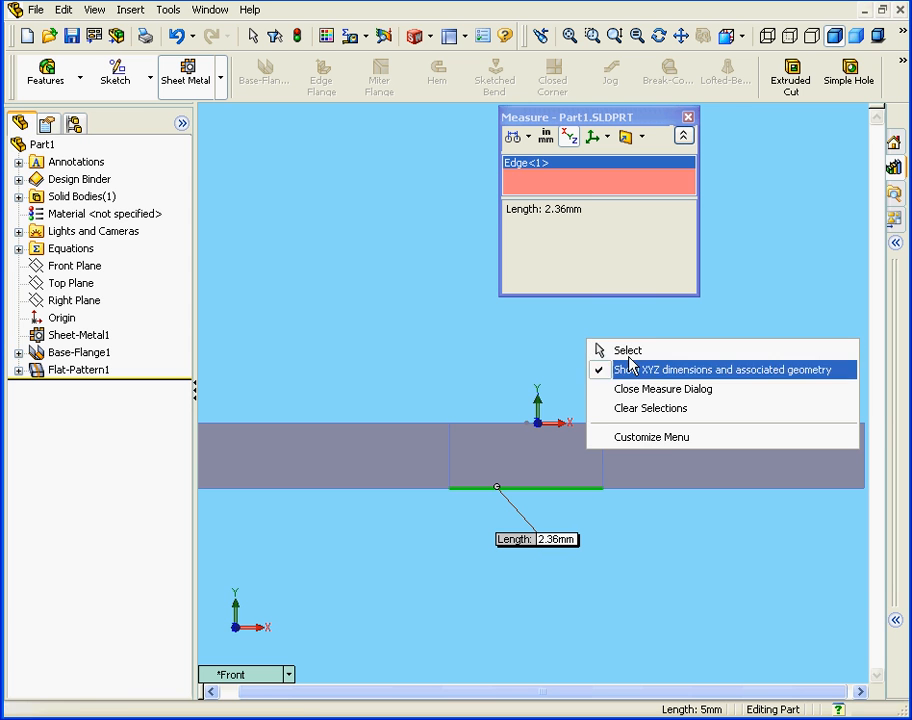
click(668, 415)
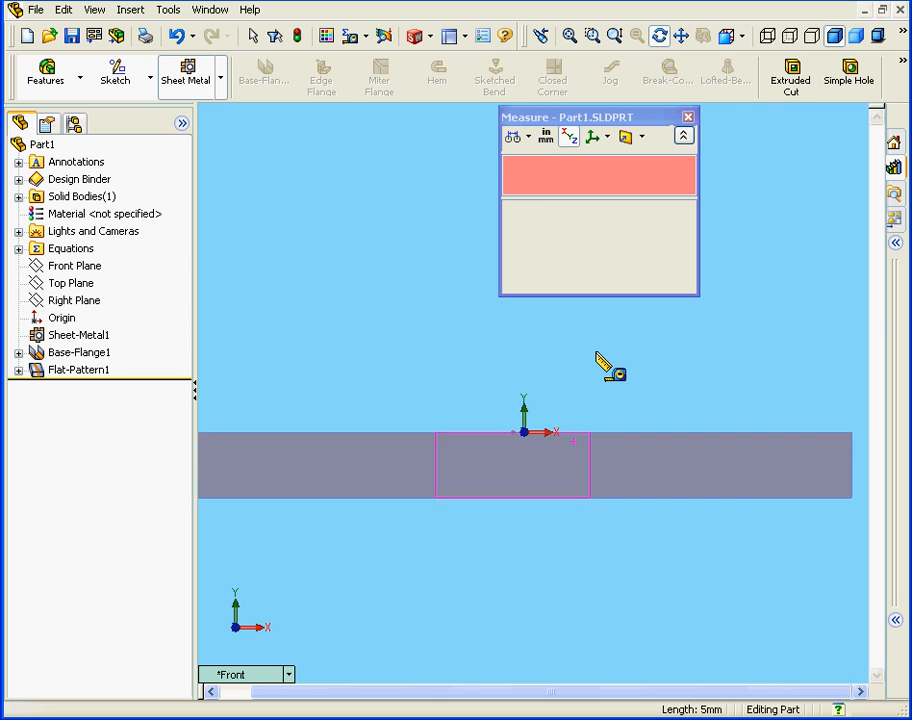
- Measure the overall distance between the two short end edges of the flattened part
scroll(600, 358, down, 2)
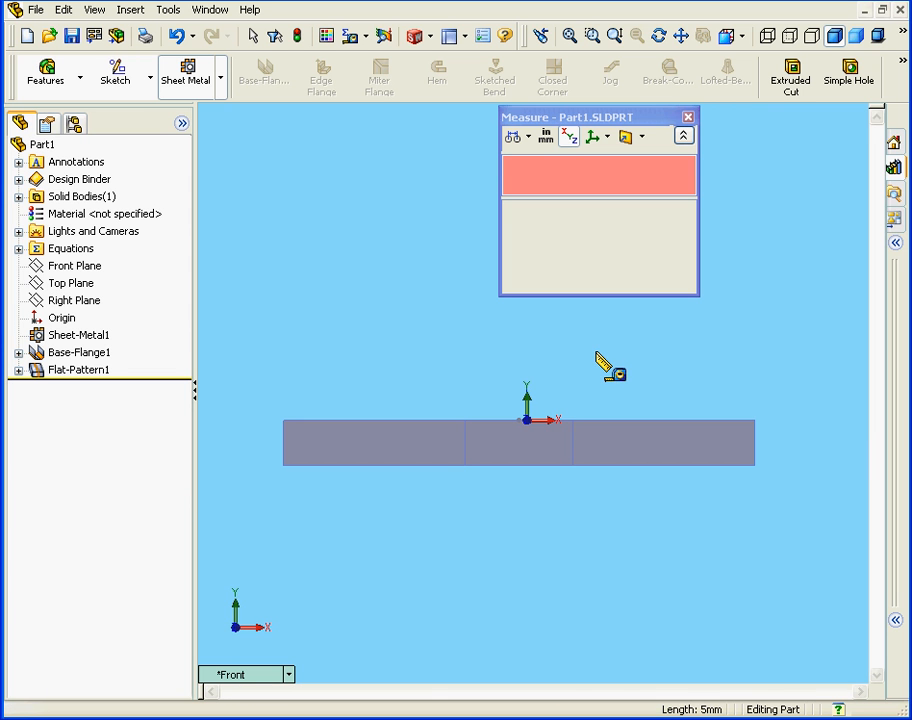
click(283, 455)
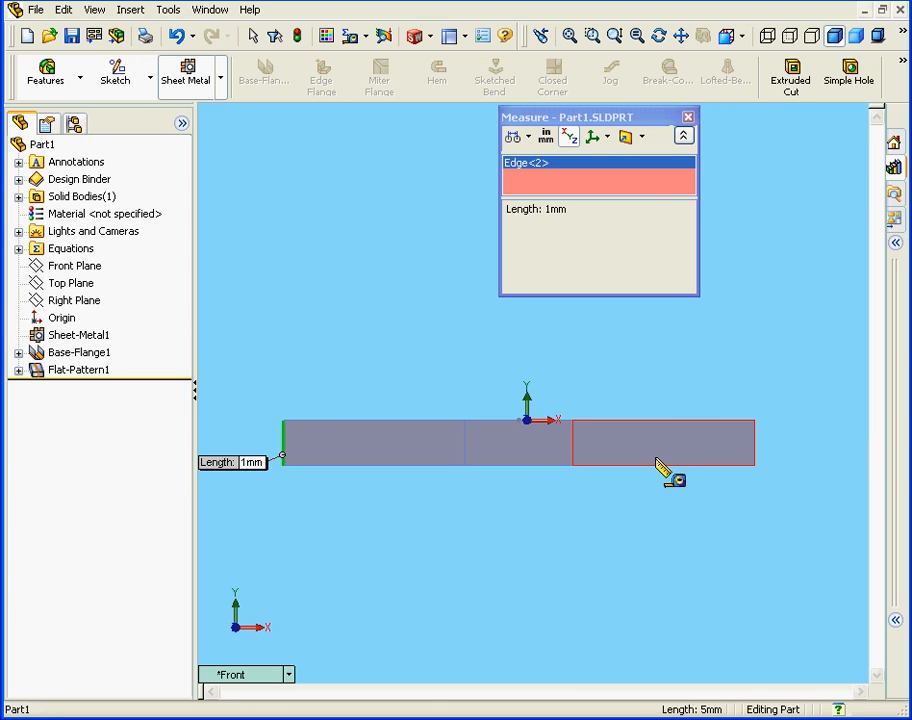
click(753, 452)
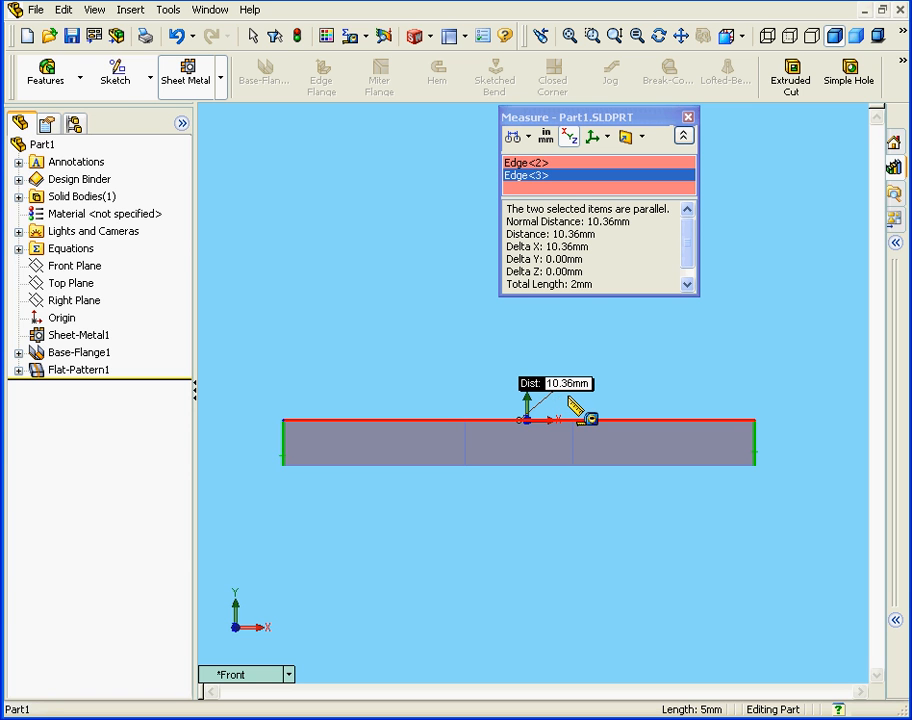
- Clear the measurement selection, return the flattened part to its bent state, and close the measurement tool
click(690, 352)
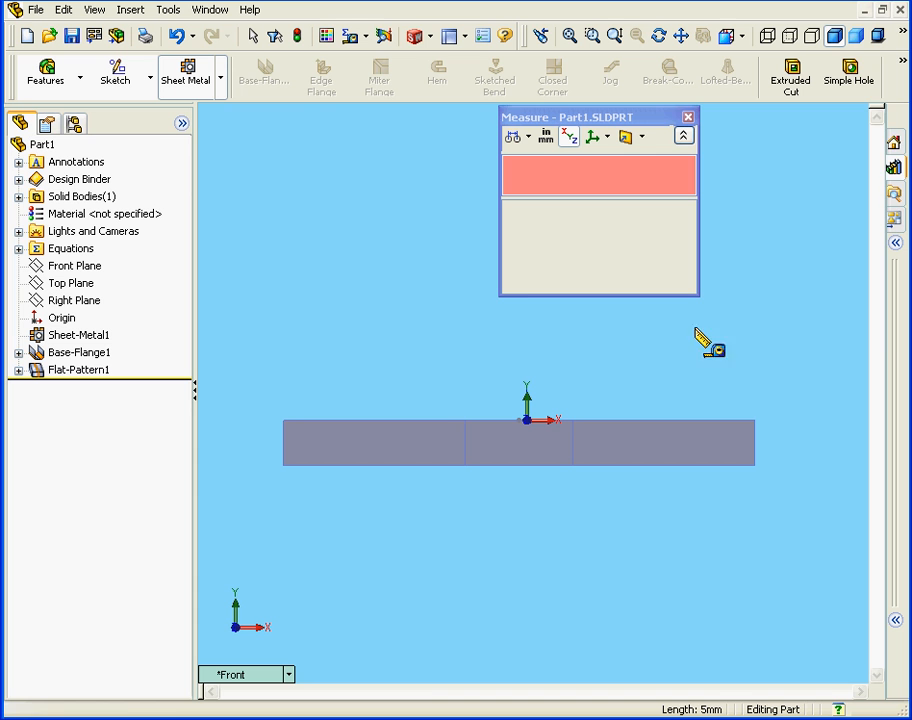
mouse_move(905, 67)
click(804, 120)
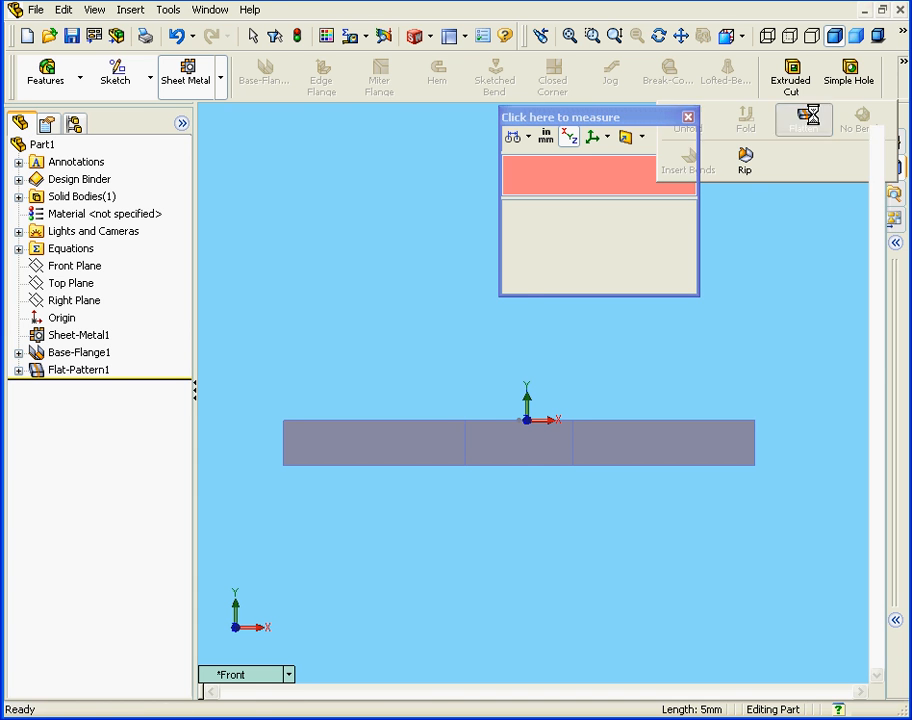
drag(592, 116, 652, 126)
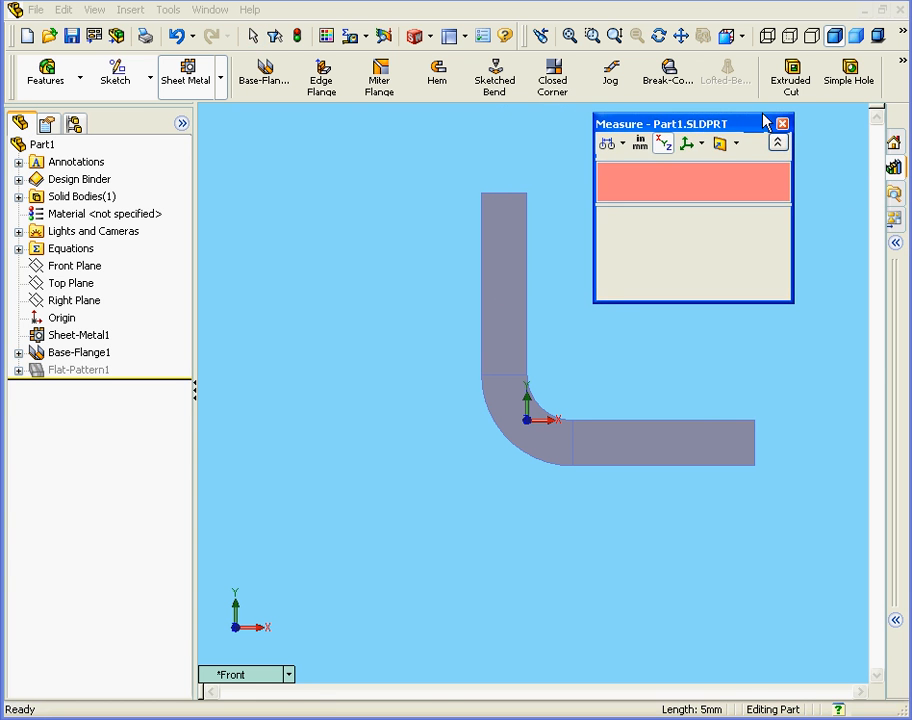
click(756, 124)
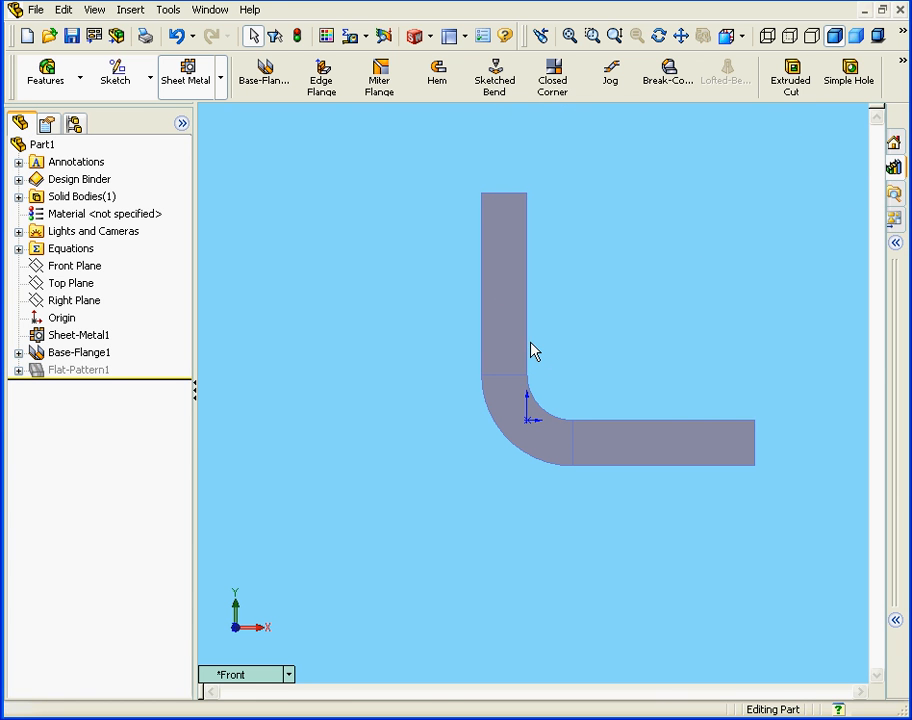
- Edit the base flange to reverse its thickness direction so the material lies inside the L-shaped sketch
right_click(88, 354)
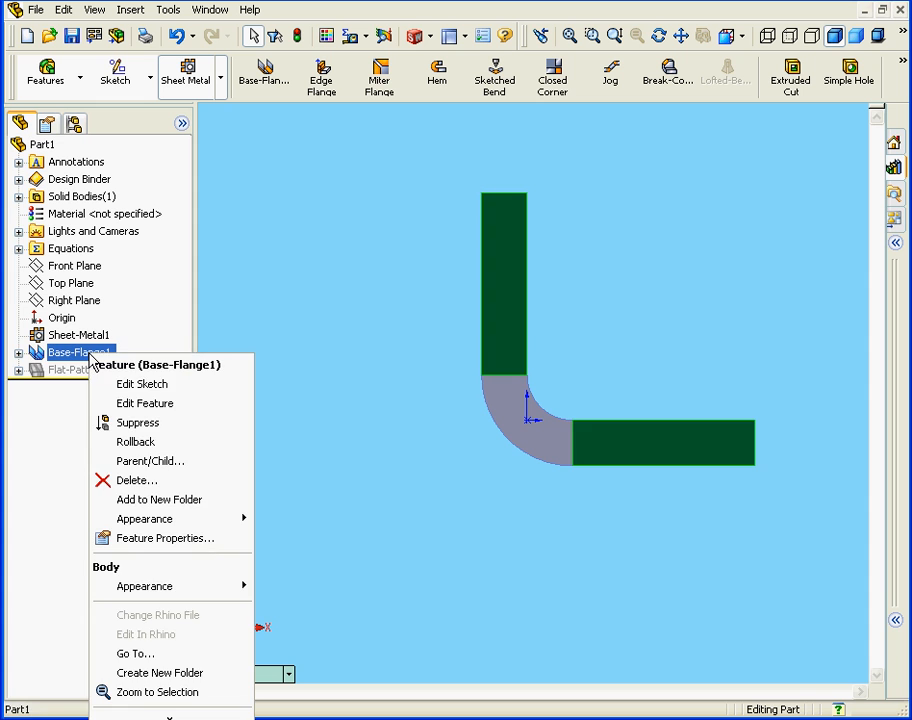
click(168, 403)
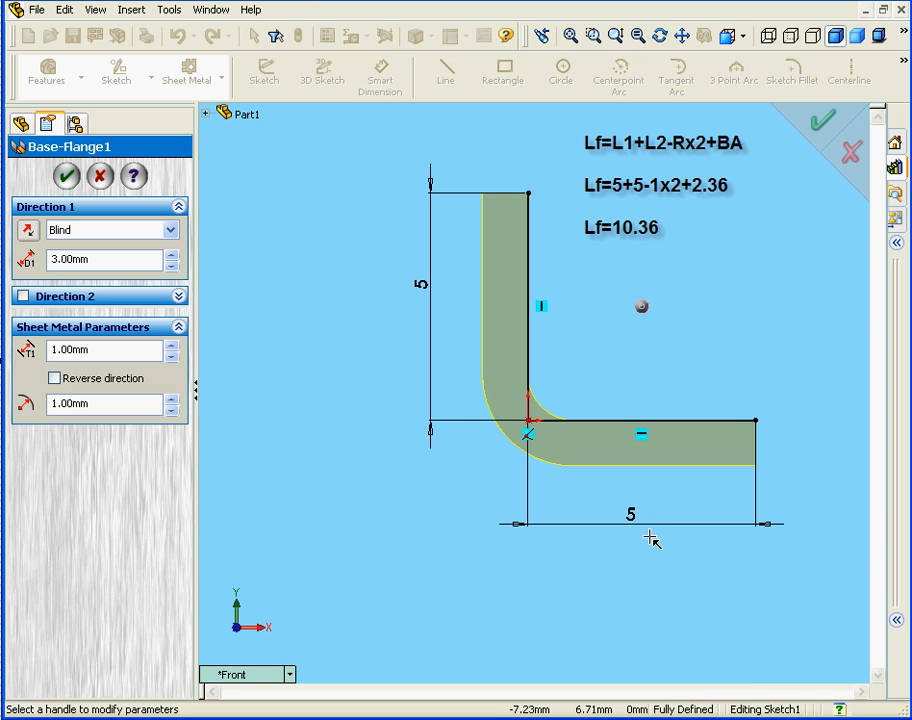
click(55, 379)
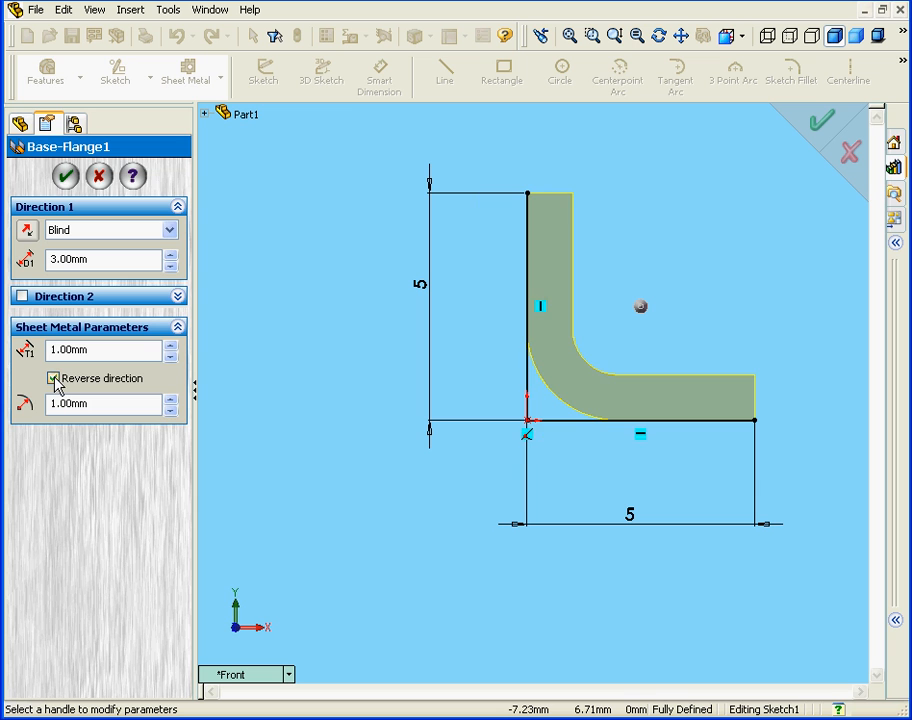
click(54, 380)
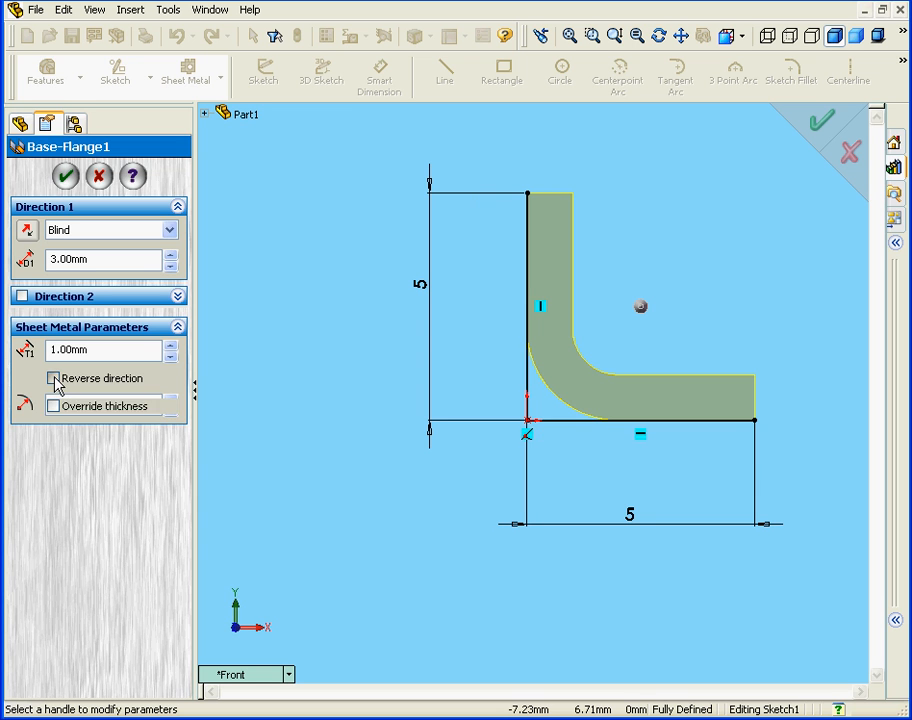
click(54, 379)
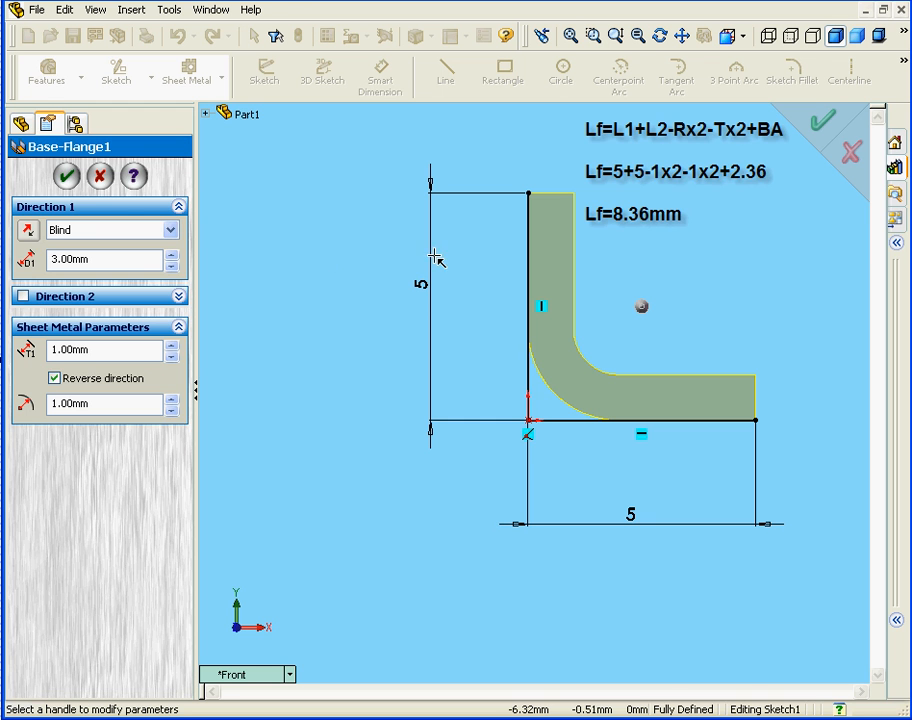
click(67, 178)
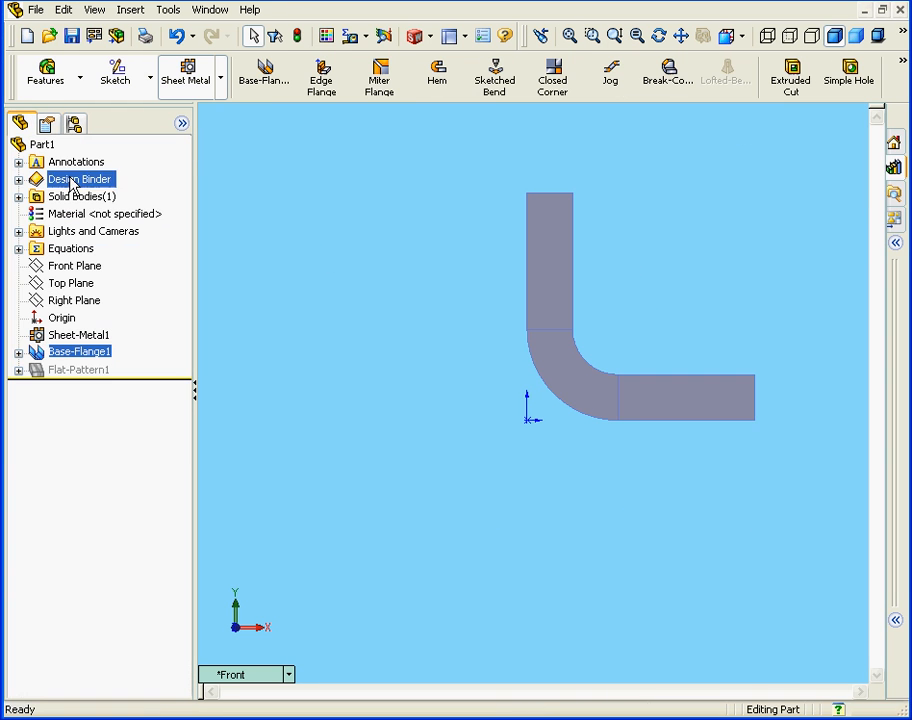
- Flatten the edited sheet metal part and measure the overall distance between its two short end edges
click(903, 62)
click(804, 118)
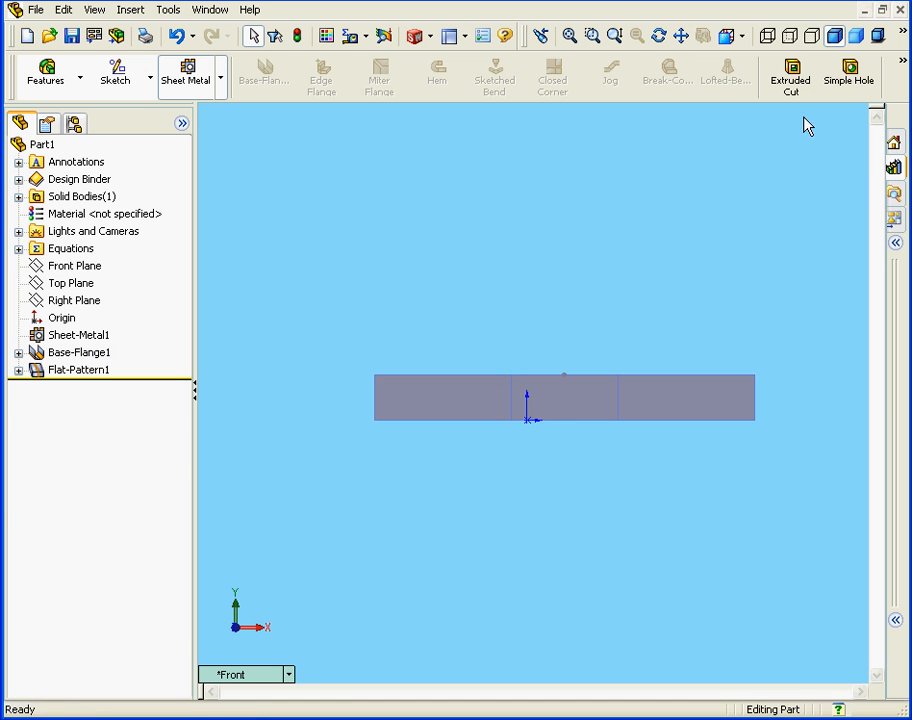
click(352, 38)
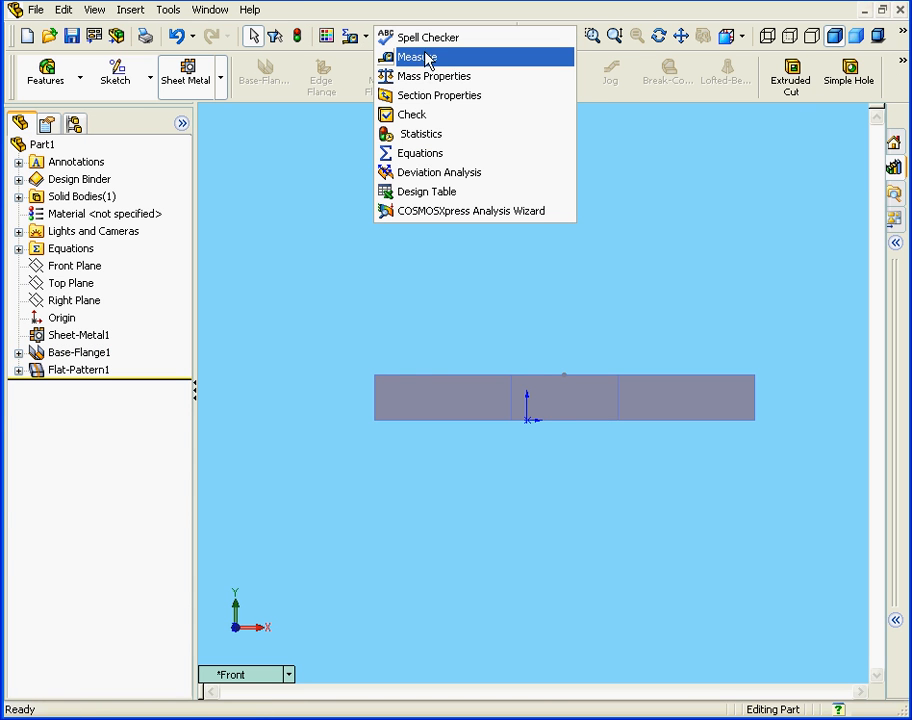
click(430, 58)
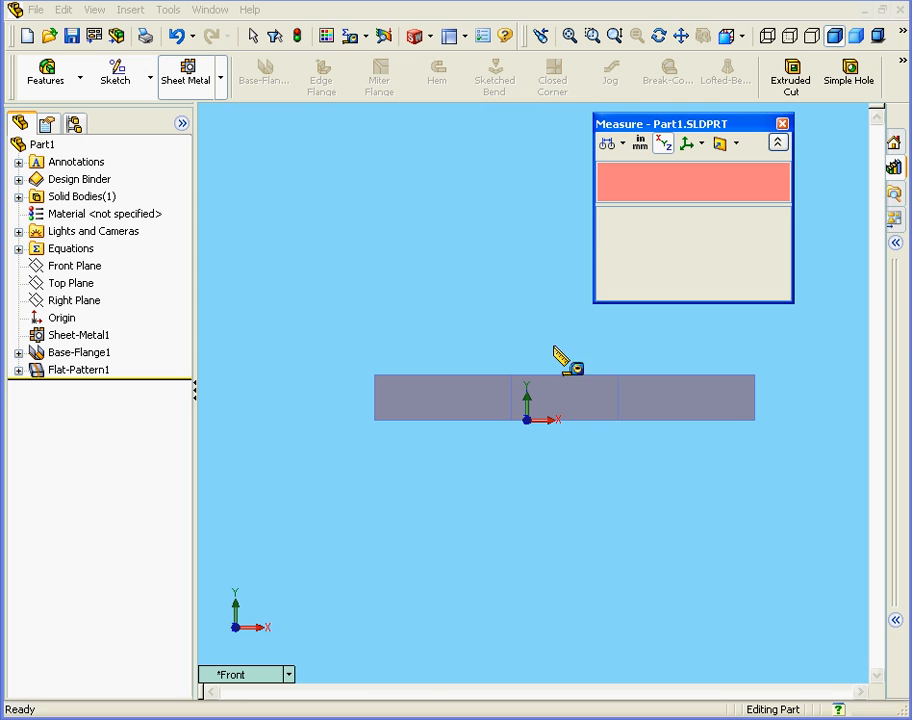
click(754, 411)
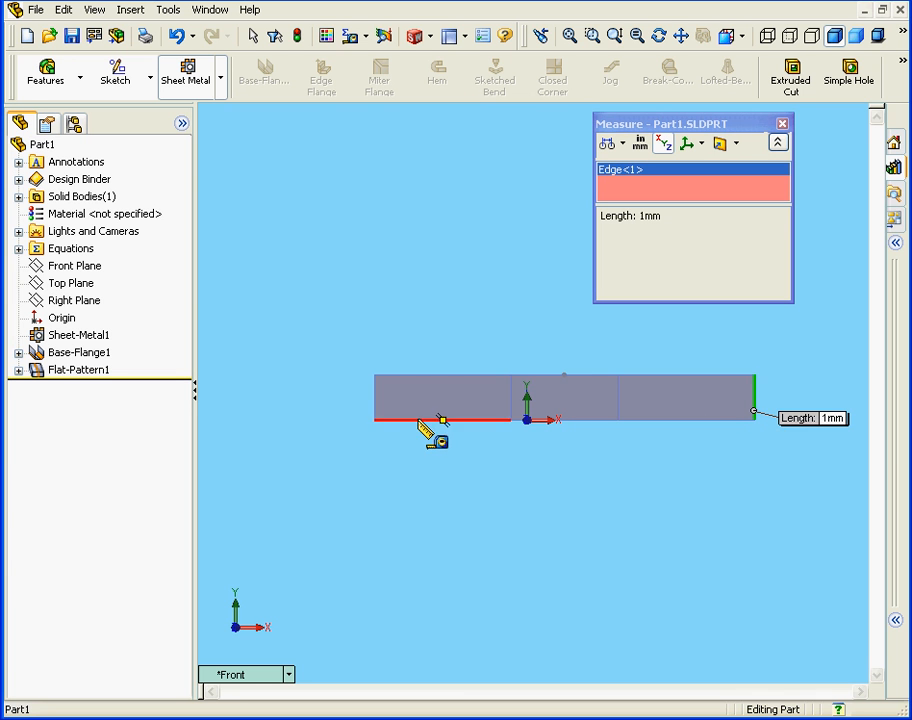
click(377, 403)
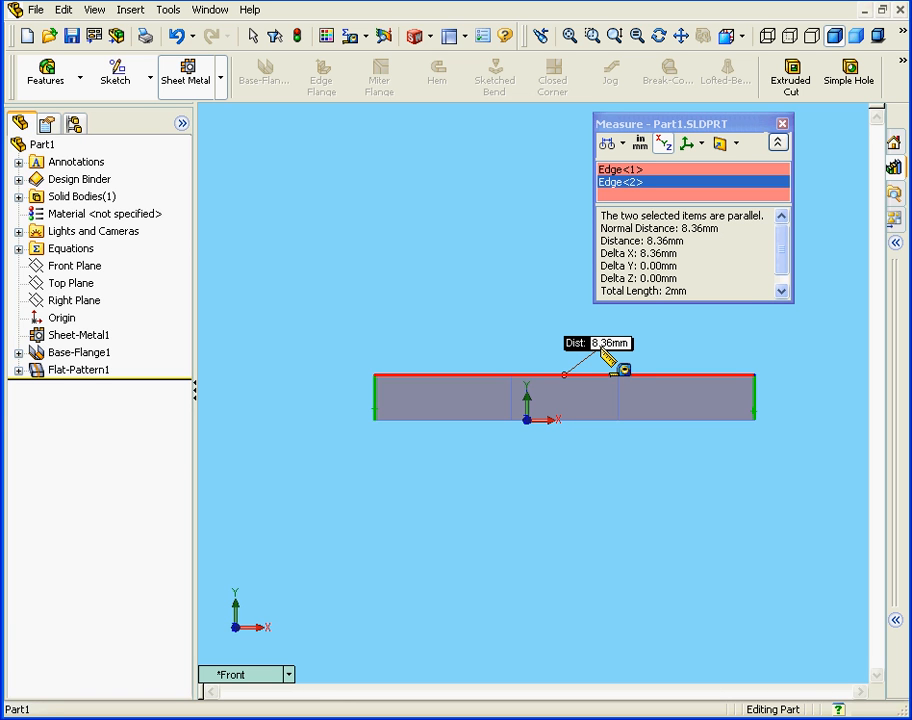
- Clear the measurement selection and measure the length of the flattened bend region's lower edge
right_click(484, 297)
click(543, 362)
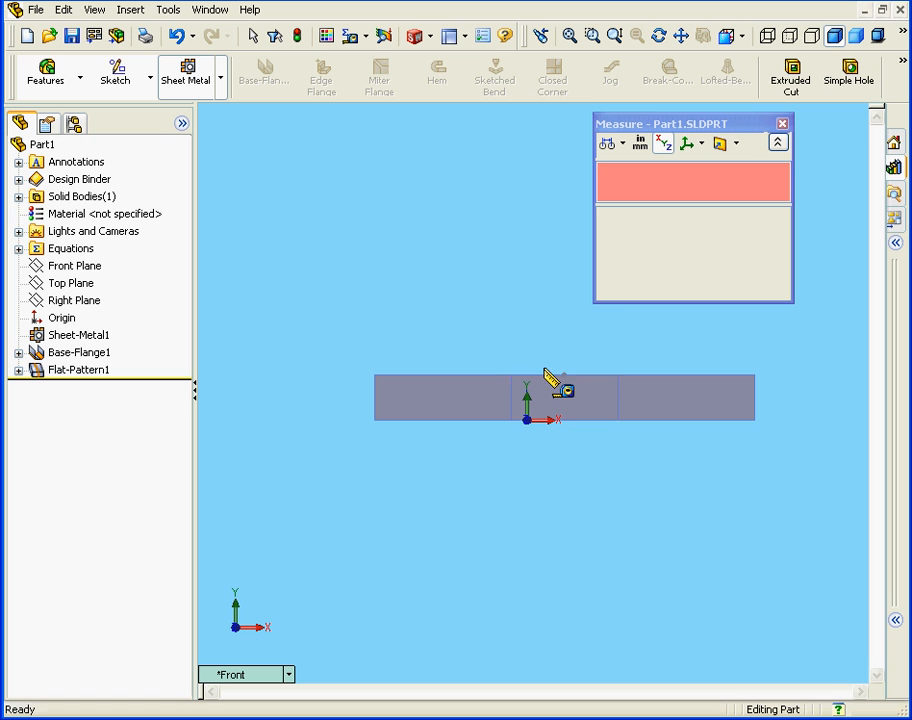
click(600, 420)
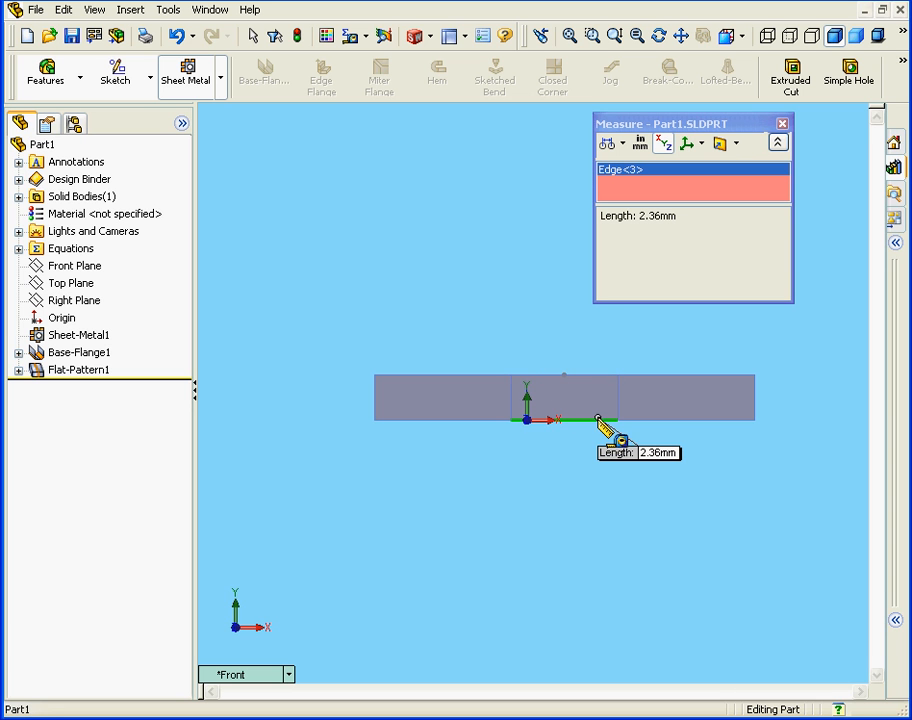